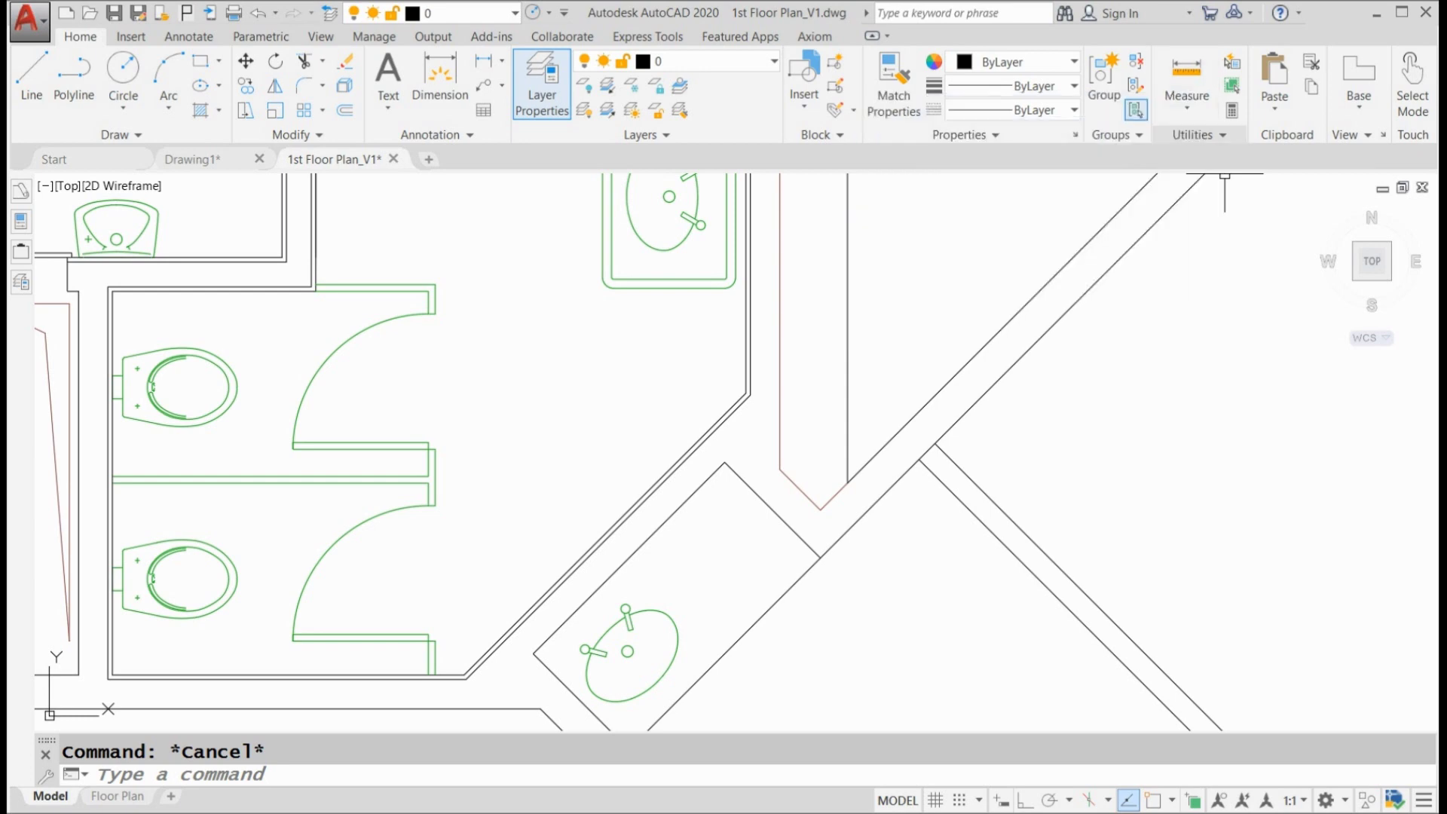
# Open the Measure dropdown in the Home tab's Utilities panel over the washroom plan
pyautogui.click(1186, 105)
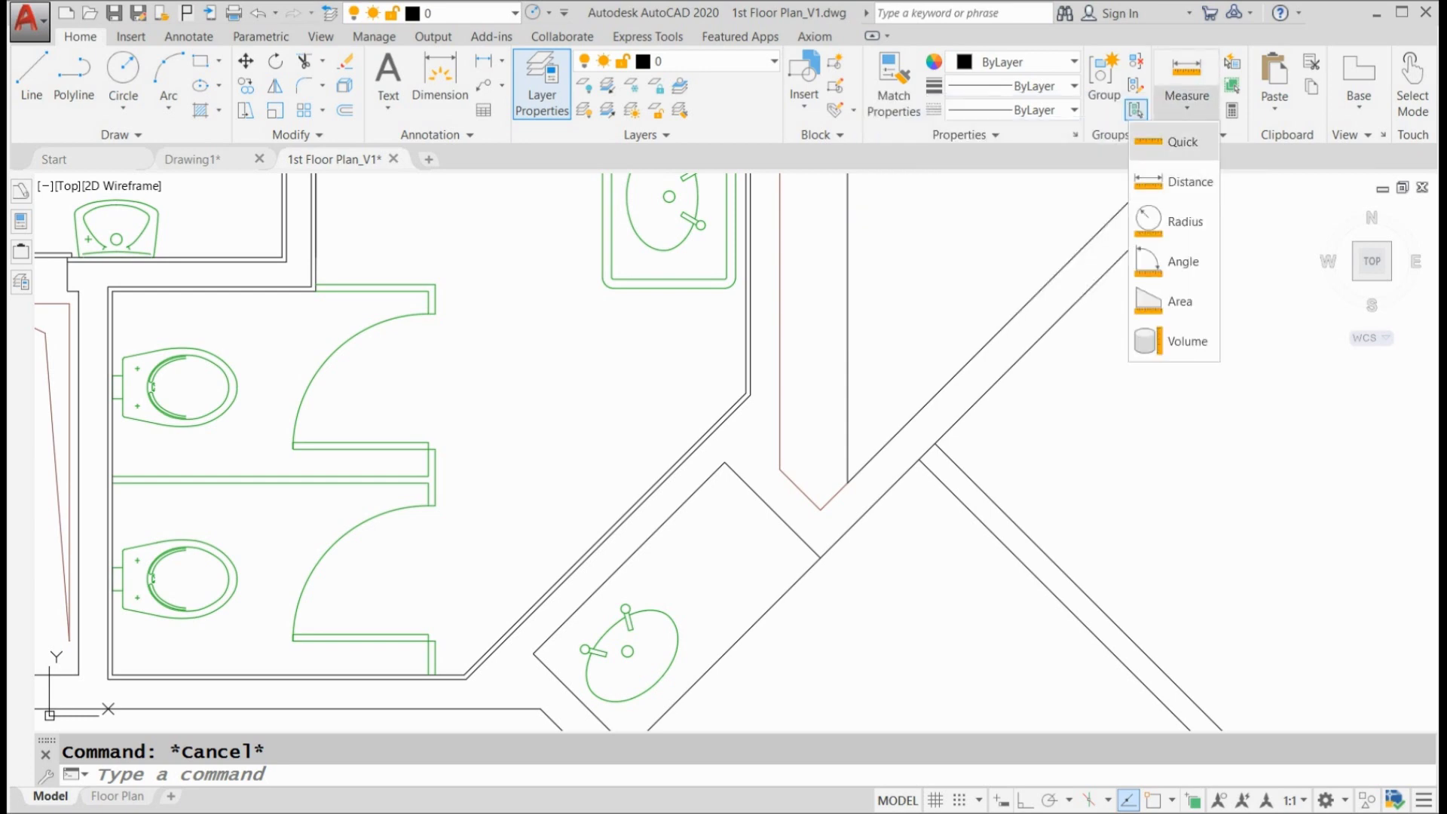
# Start Quick measure to read 2.4798 and 2.6079 wall lengths and the 45° angle
pyautogui.click(1180, 143)
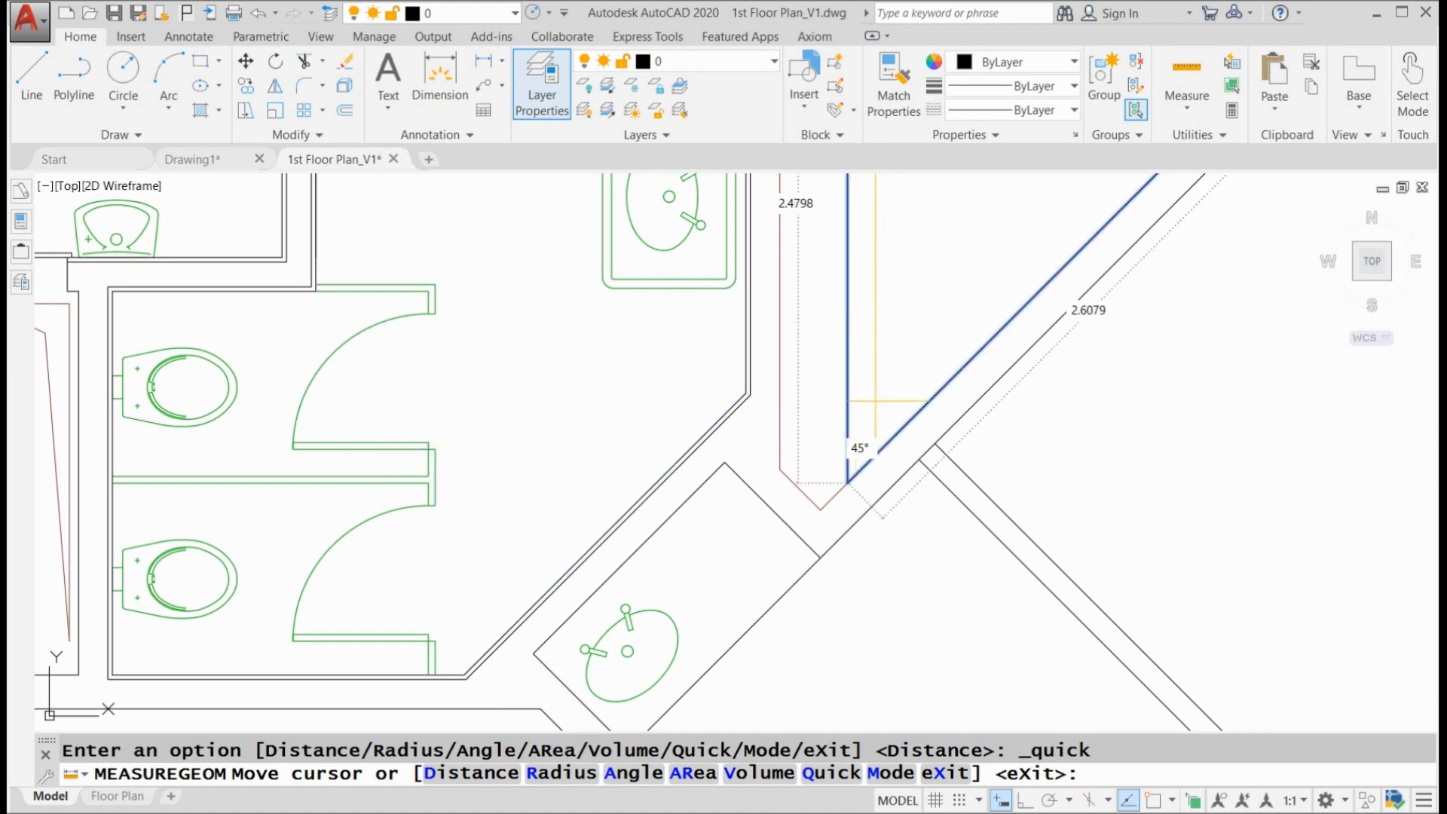
# Pan and zoom to the curved wall and roof trusses, where Quick measure reads 17.4001 and 17.5000
pyautogui.scroll(-3, 875, 402)
pyautogui.moveTo(875, 402); pyautogui.dragTo(864, 813, button='middle')
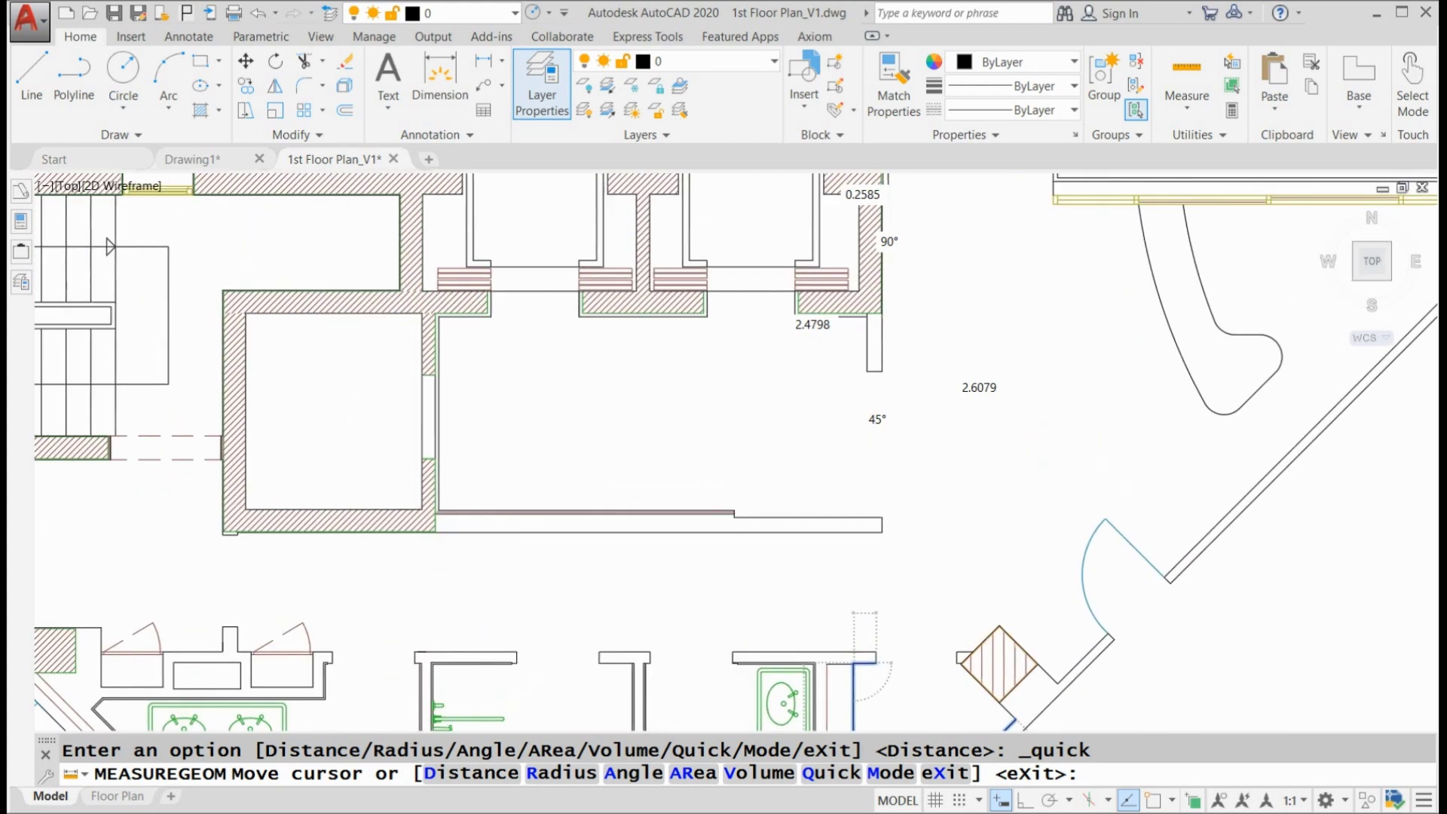
pyautogui.moveTo(970, 372); pyautogui.dragTo(825, 813, button='middle')
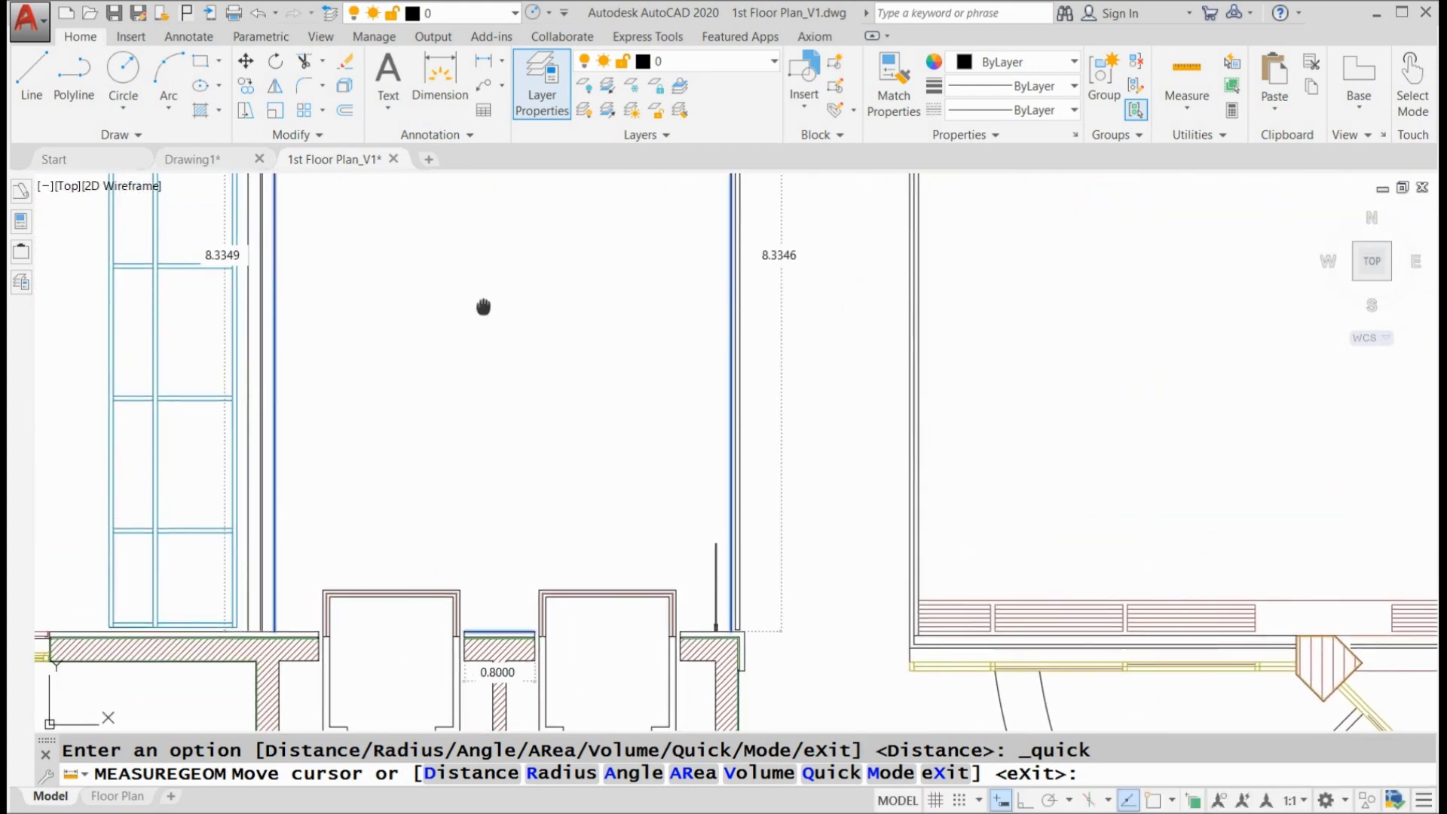
pyautogui.moveTo(485, 307); pyautogui.dragTo(613, 726, button='middle')
pyautogui.moveTo(633, 527); pyautogui.dragTo(613, 726, button='middle')
pyautogui.moveTo(624, 407); pyautogui.dragTo(498, 188, button='middle')
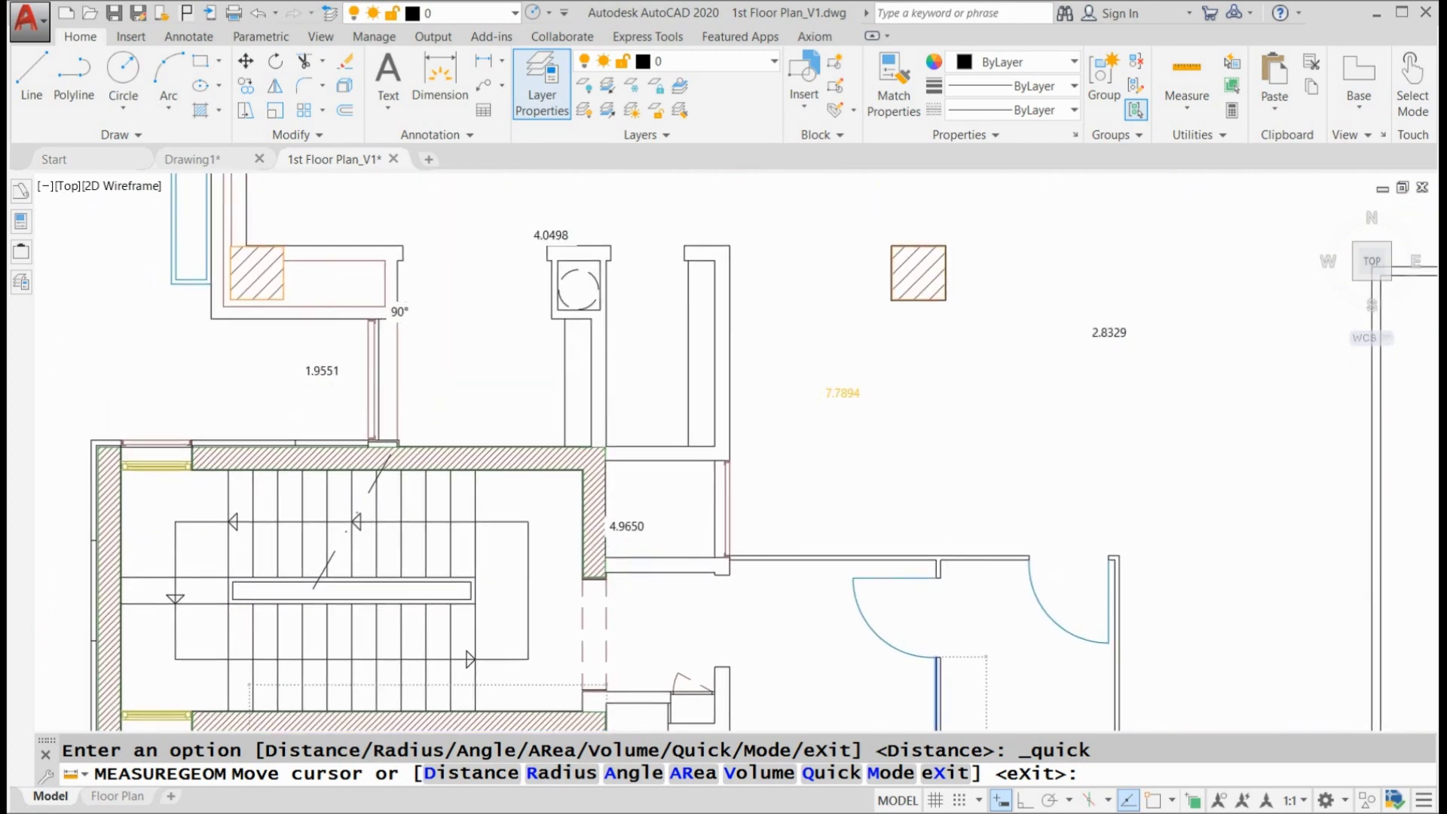
pyautogui.moveTo(624, 281); pyautogui.dragTo(400, 620, button='middle')
pyautogui.scroll(3, 519, 385)
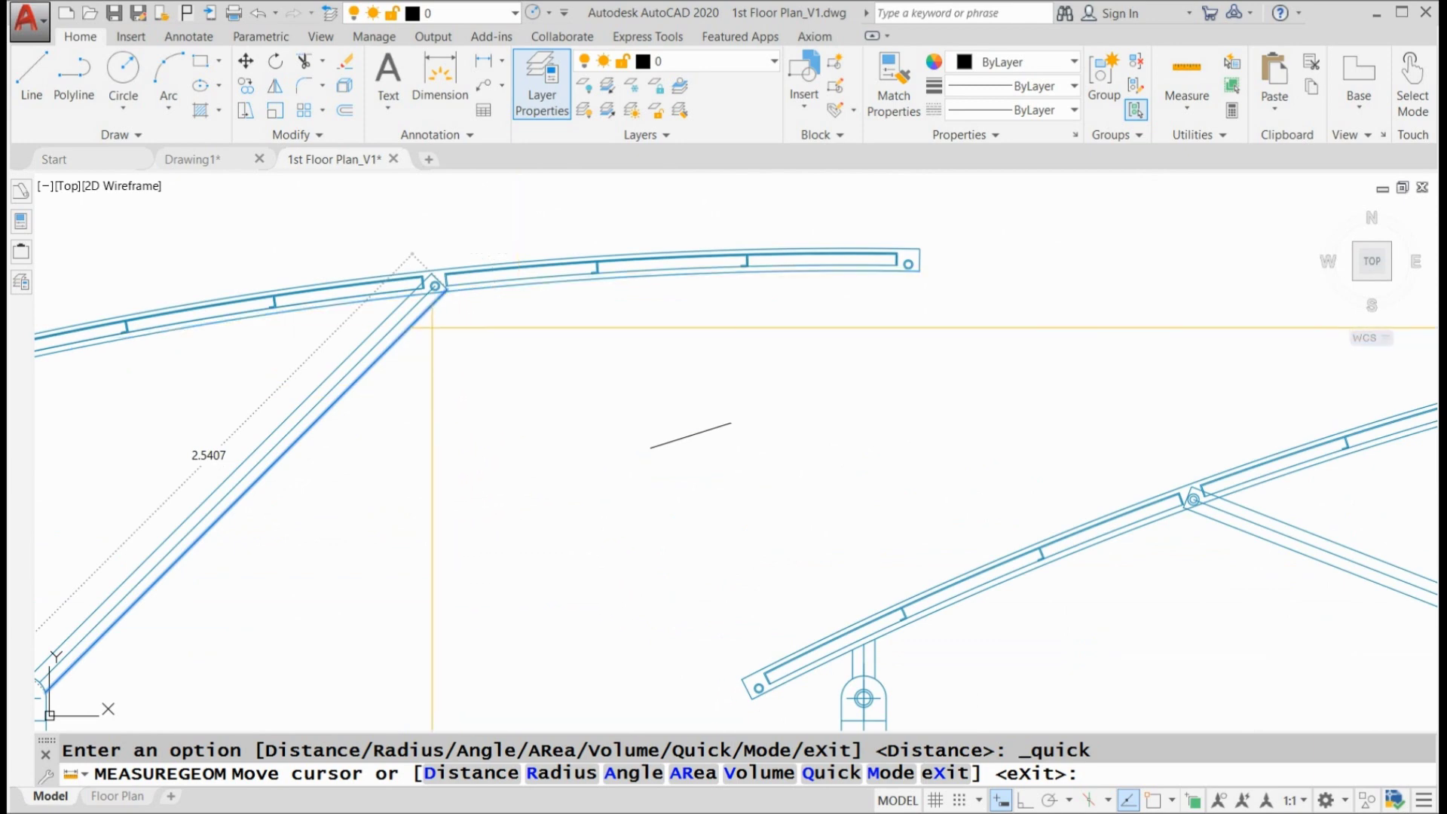
pyautogui.scroll(2, 453, 324)
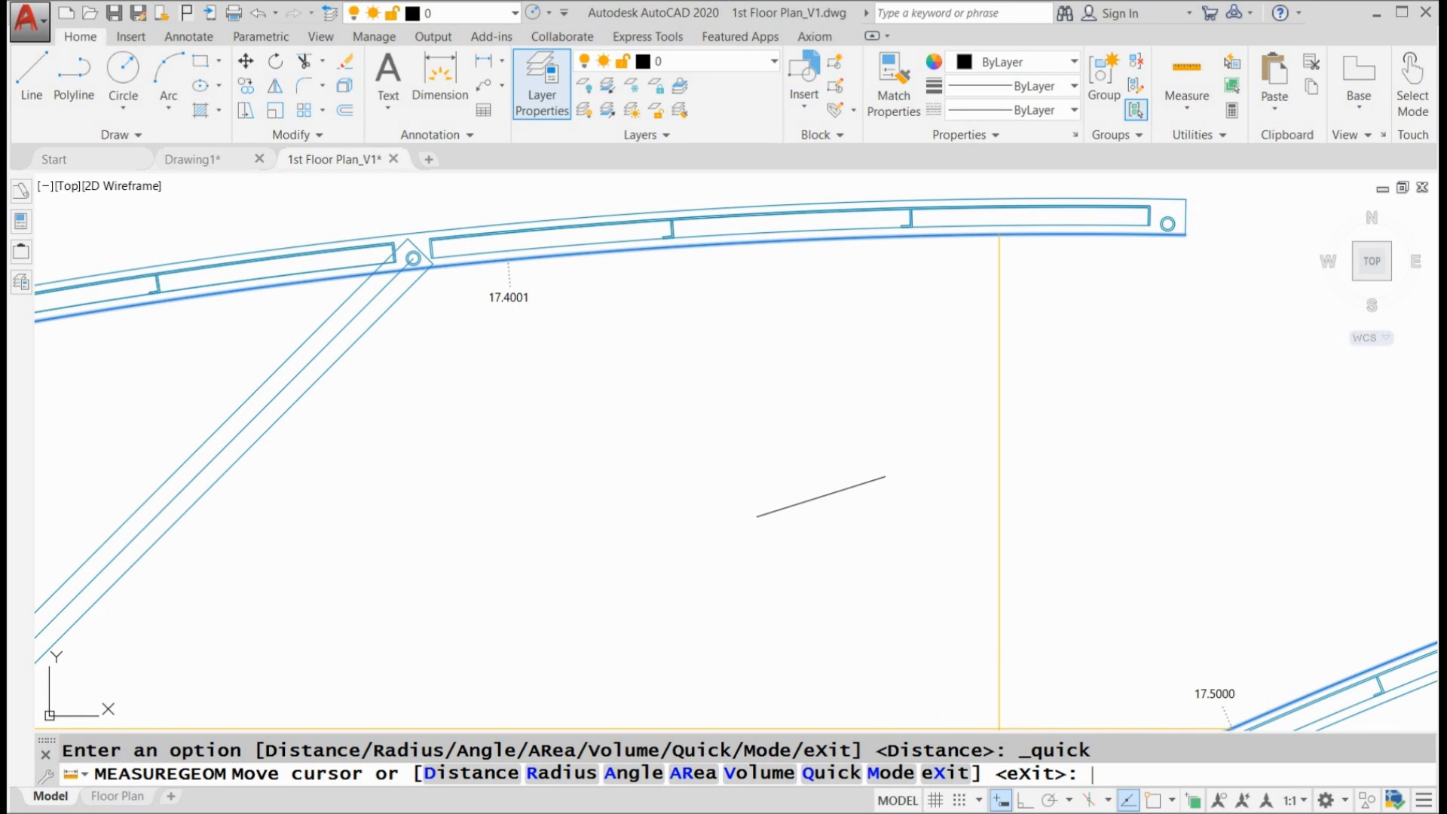
# Answer Yes to always default to quick measure in Mode, then end the measure command
pyautogui.write('m')
pyautogui.press('Return')
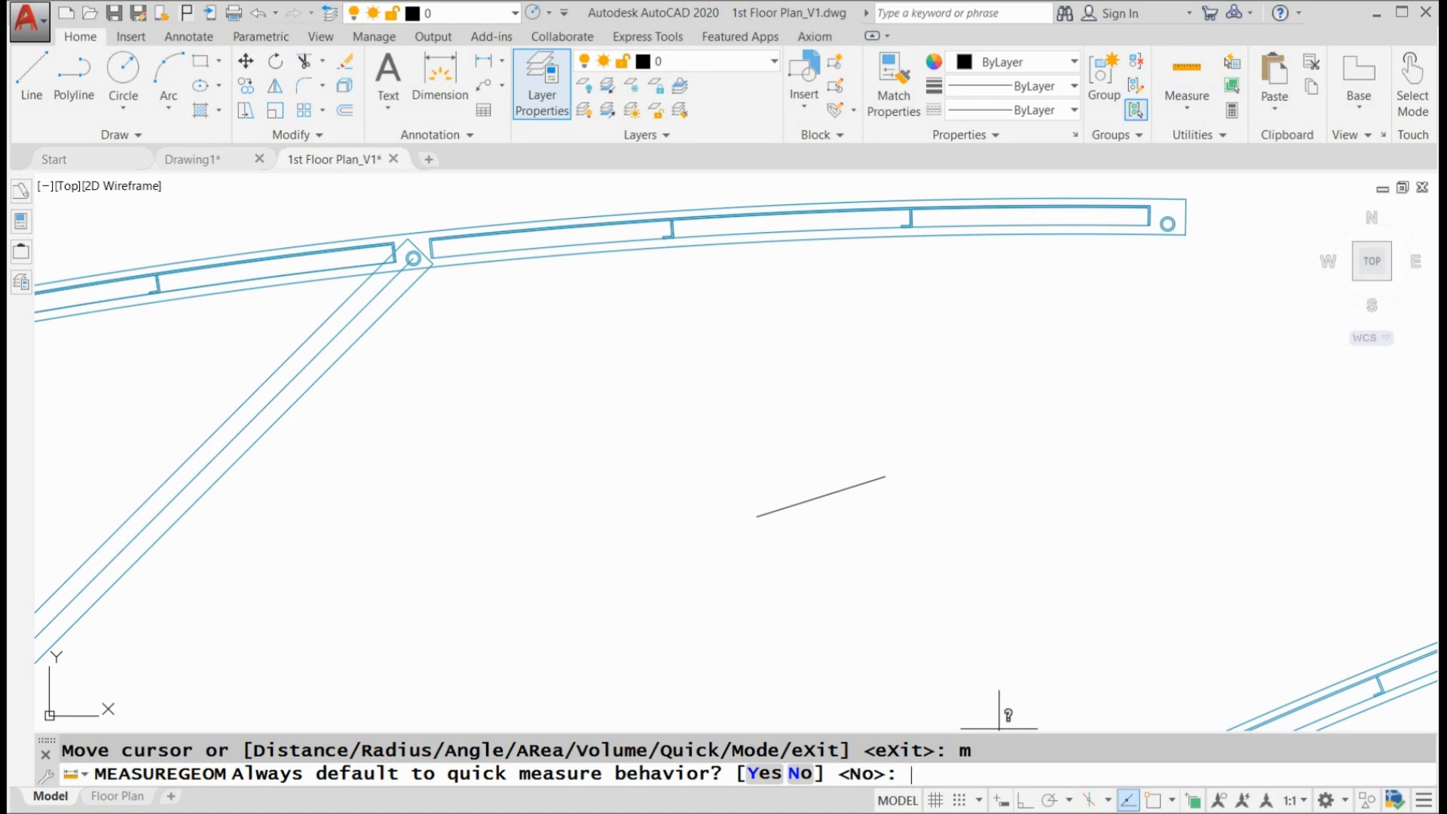
pyautogui.write('y')
pyautogui.press('Return')
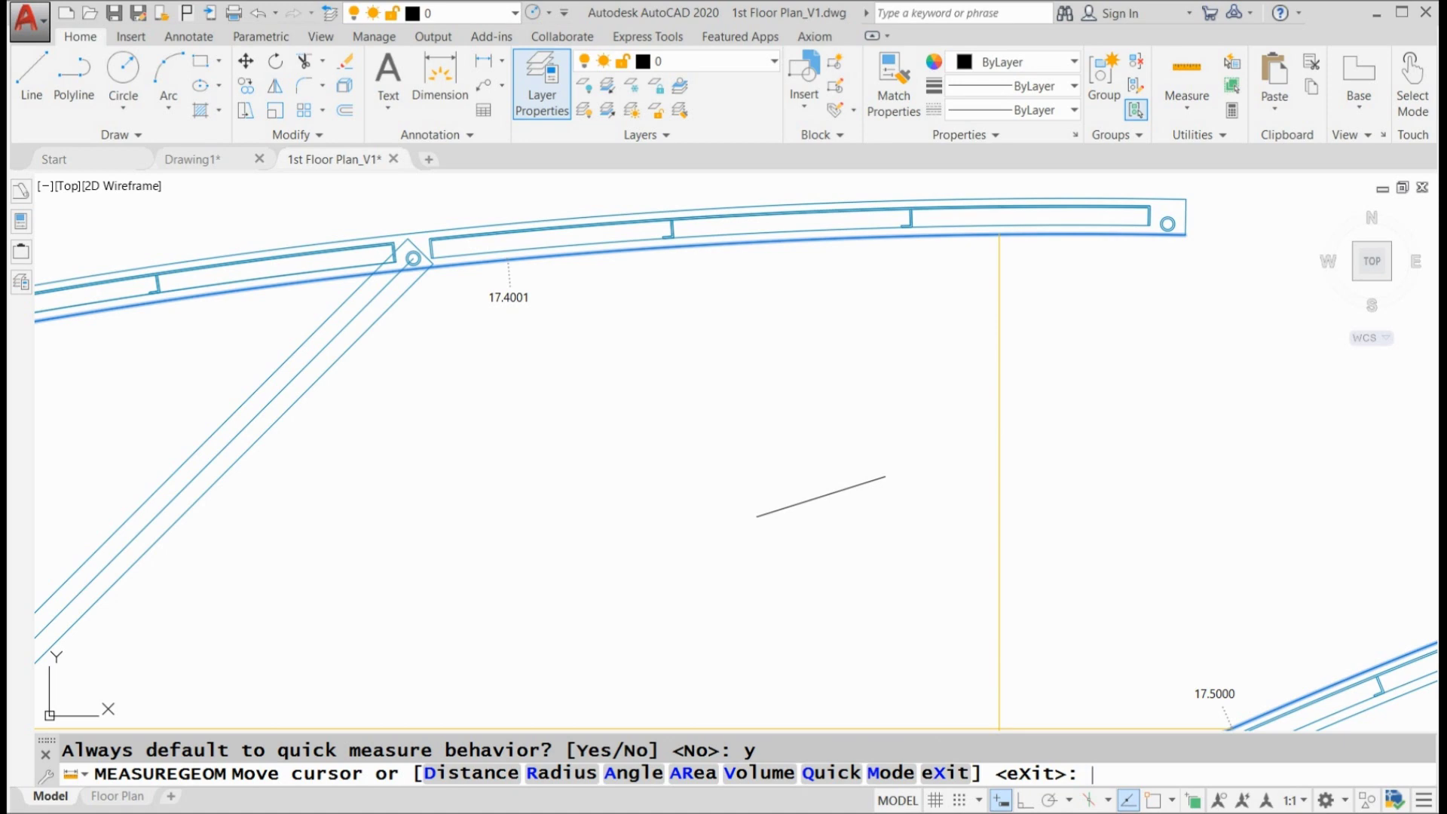
pyautogui.press('Escape')
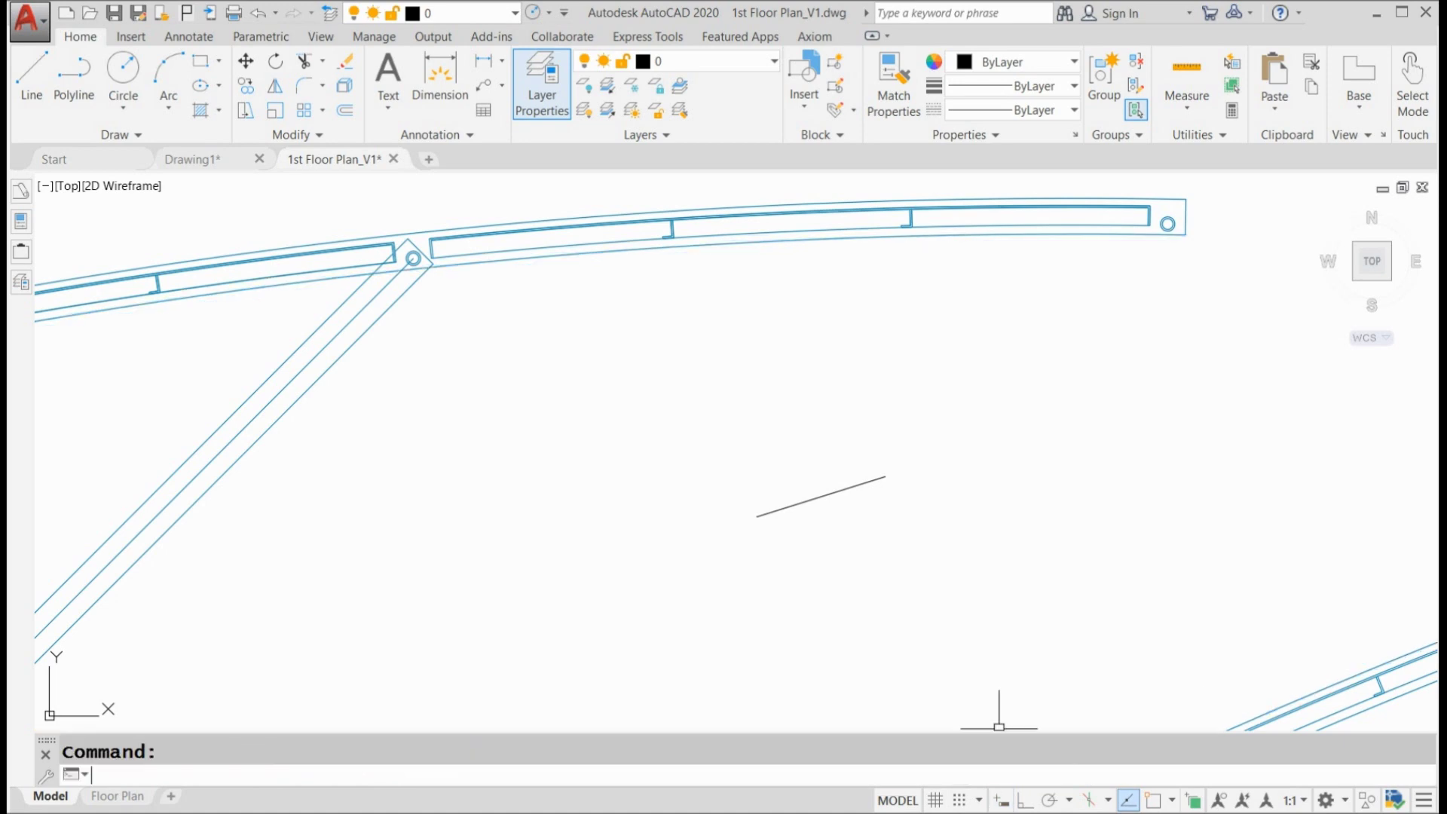
# Cancel the repeated measure command and draw a short diagonal line beside the existing one
pyautogui.press('Return')
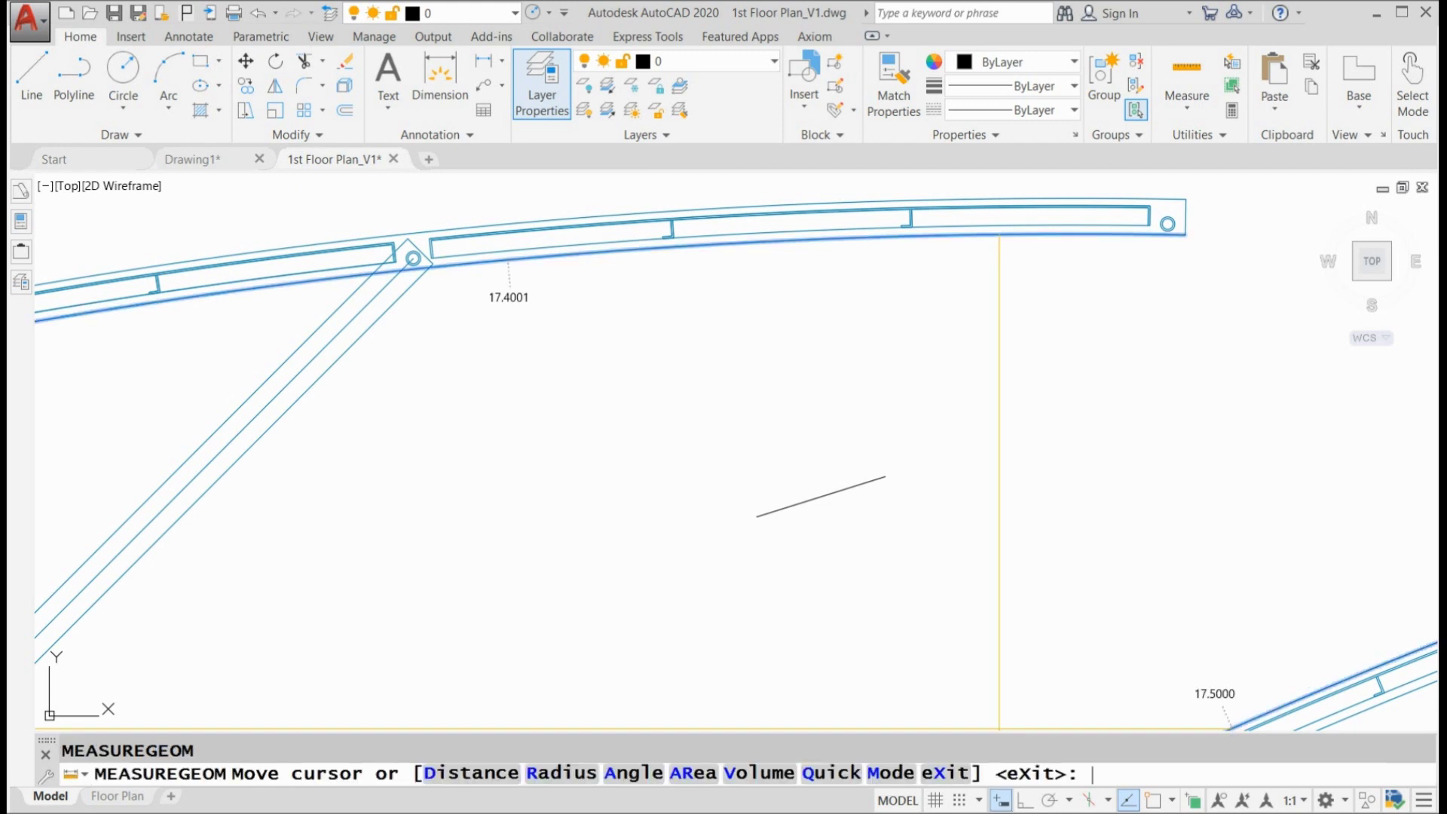
pyautogui.press('Escape')
pyautogui.write('l')
pyautogui.press('Return')
pyautogui.click(650, 476)
pyautogui.click(704, 415)
pyautogui.press('Escape')
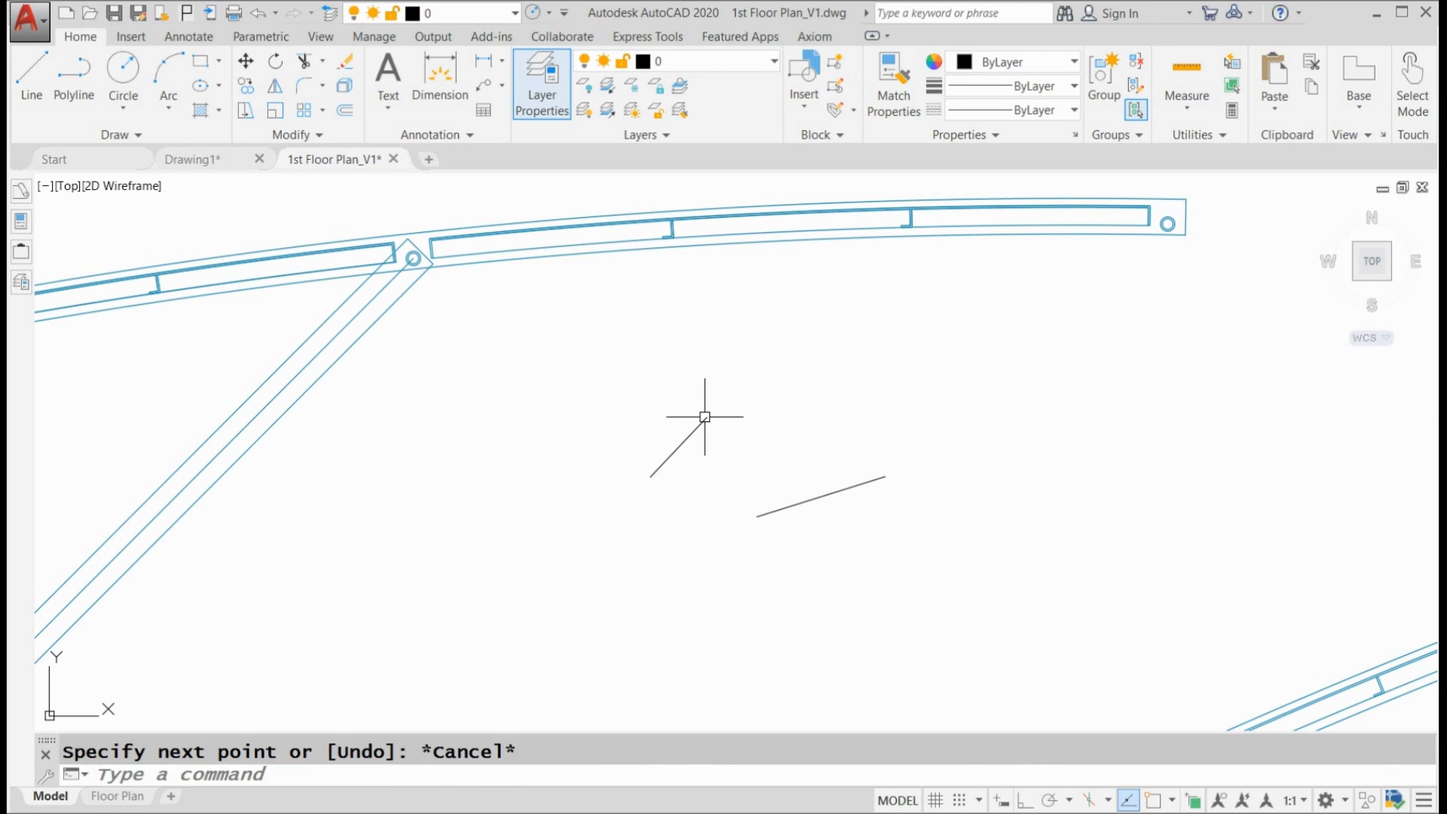
# Restart Measure to confirm quick mode, reopen the Mode default question, and cancel out
pyautogui.press('Return')
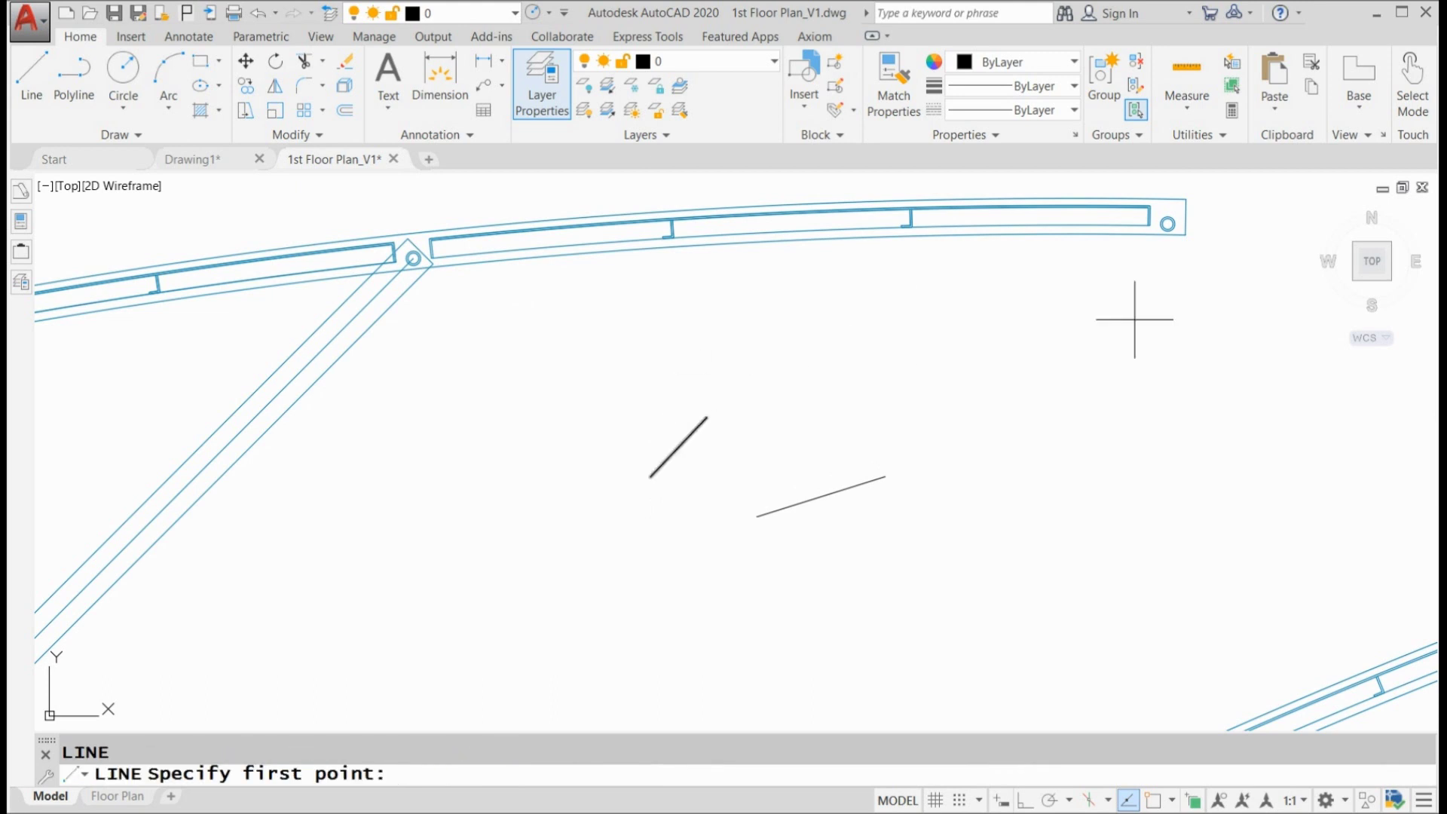
pyautogui.click(1187, 79)
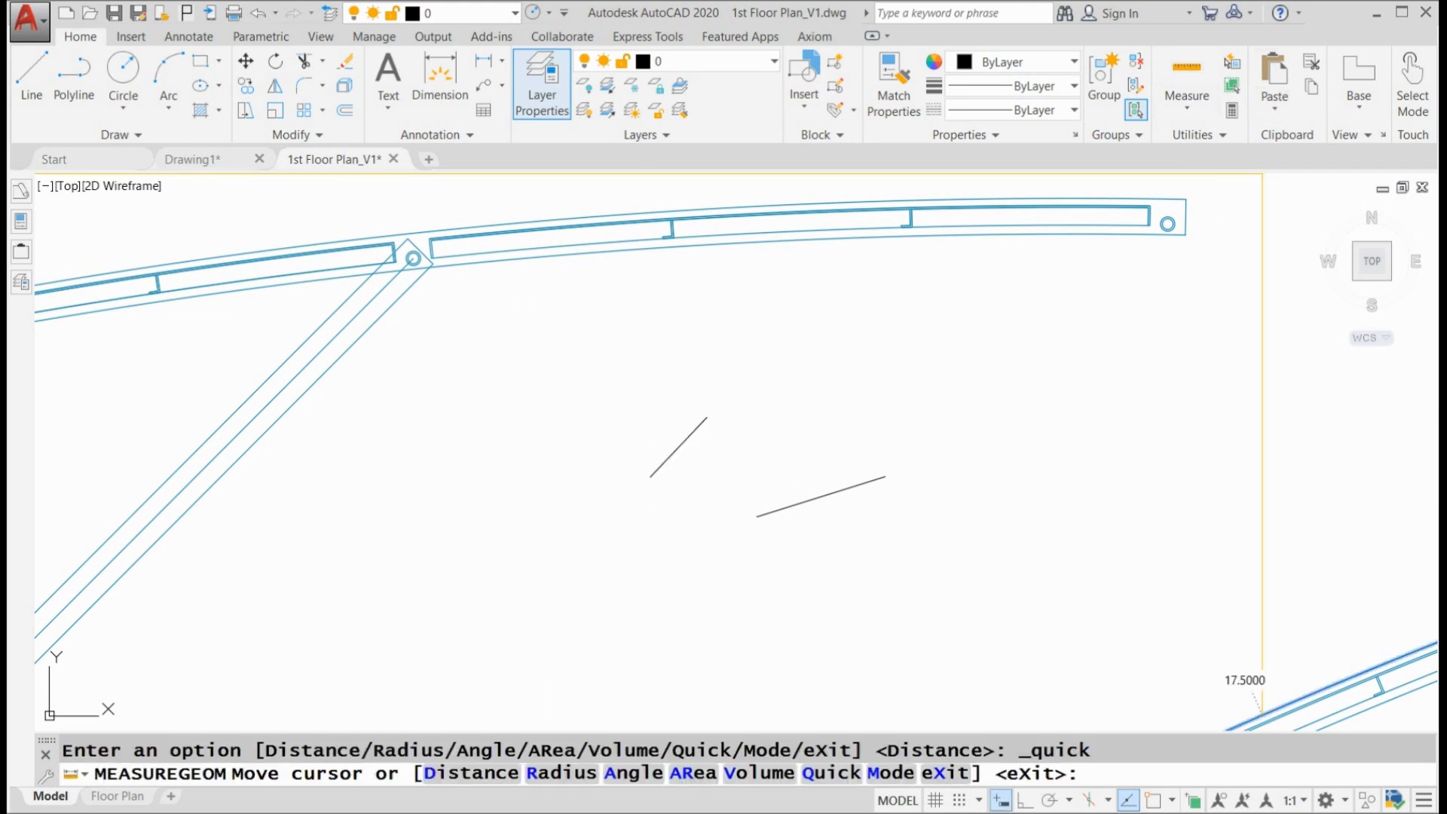
pyautogui.write('m')
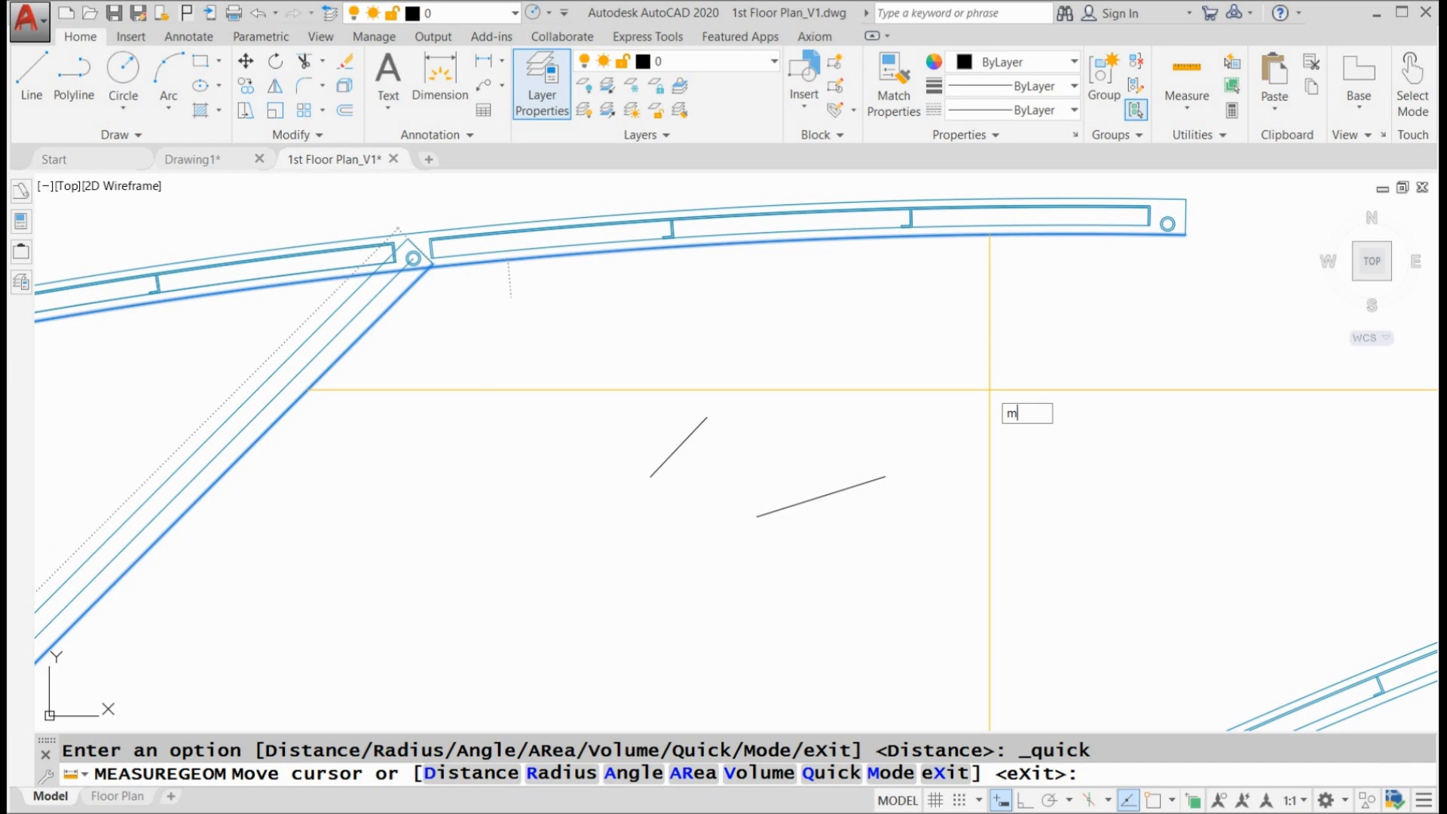
pyautogui.press('Return')
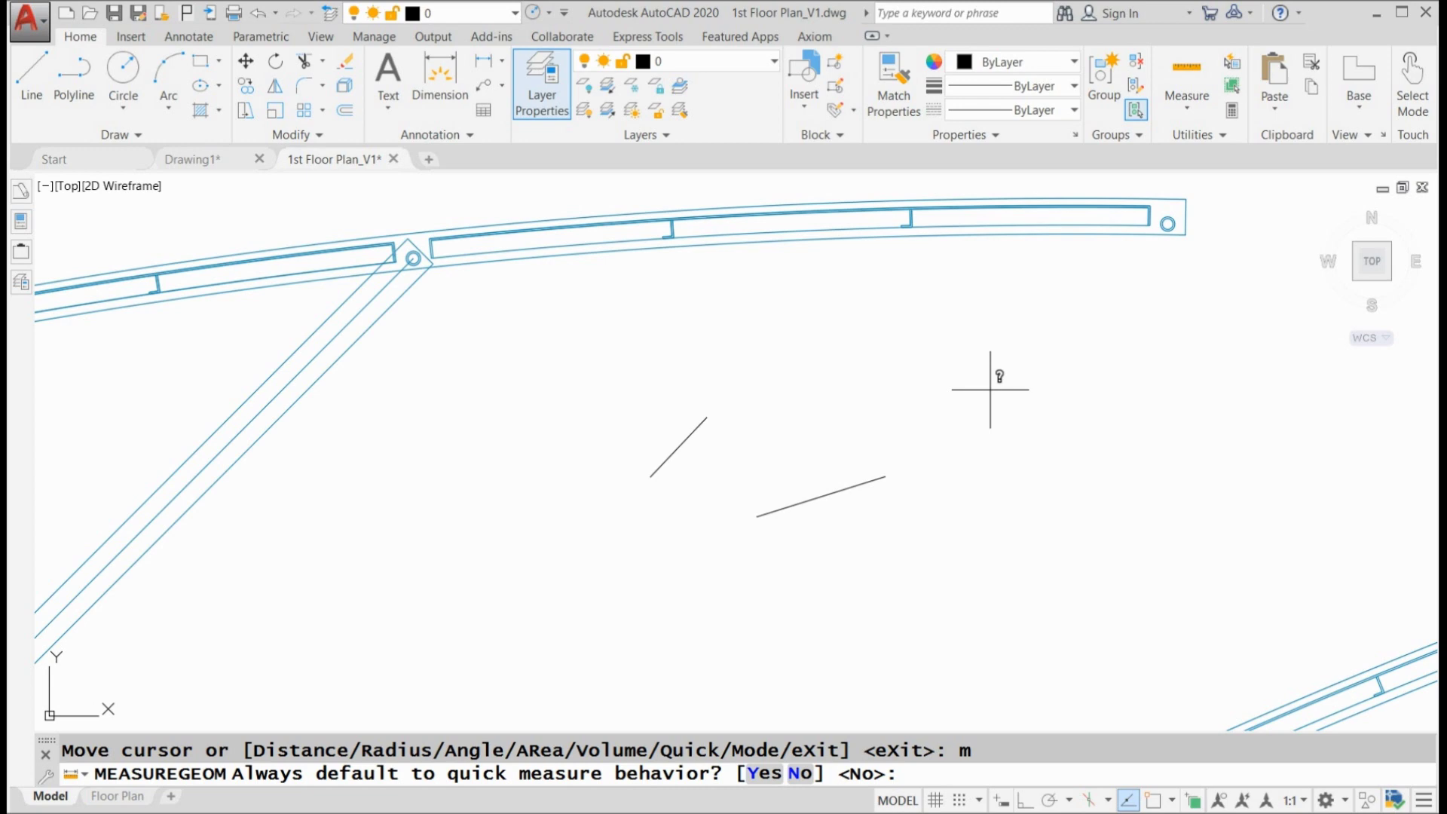
pyautogui.press('Escape')
pyautogui.press('Escape')
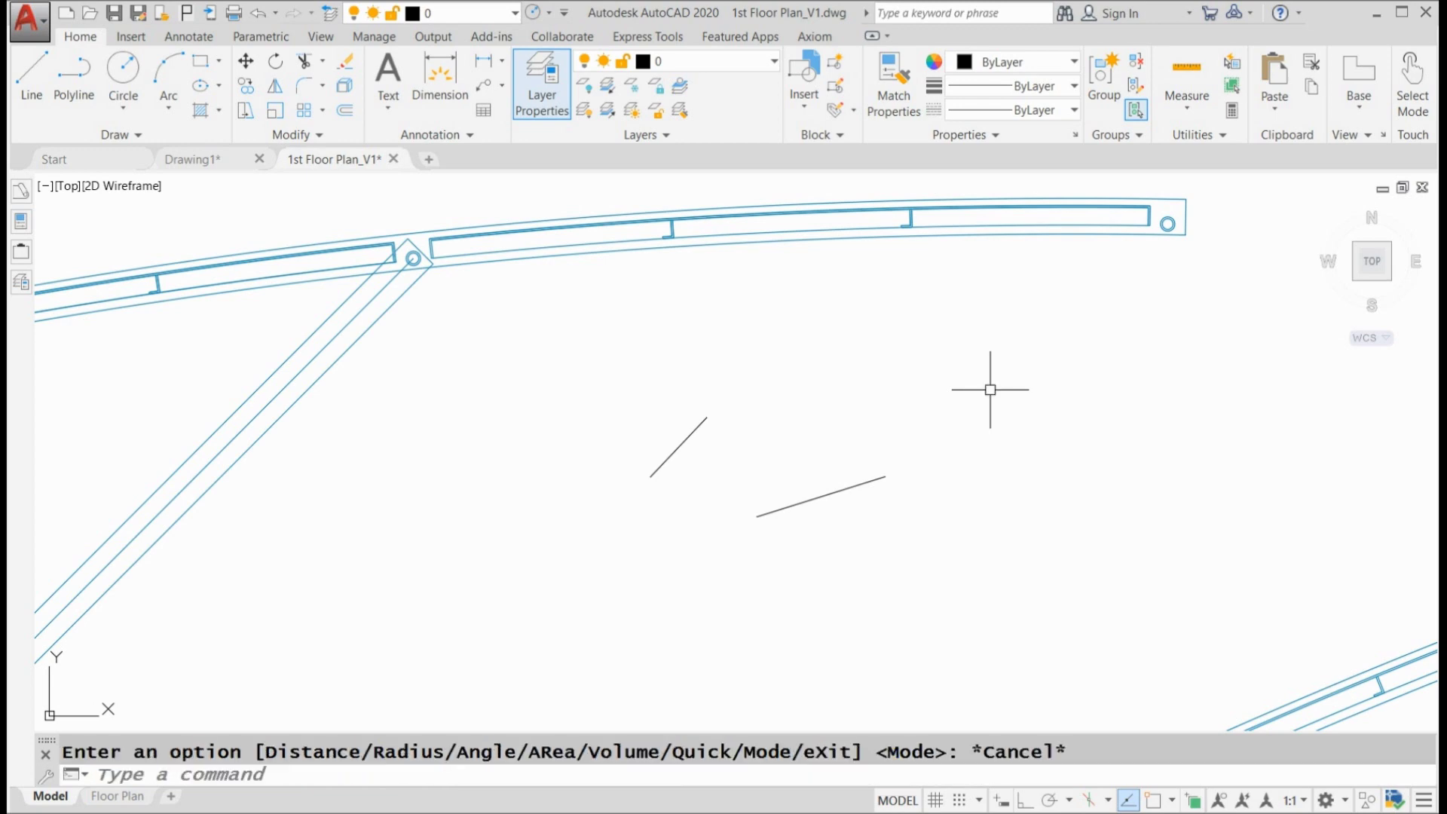
pyautogui.press('Escape')
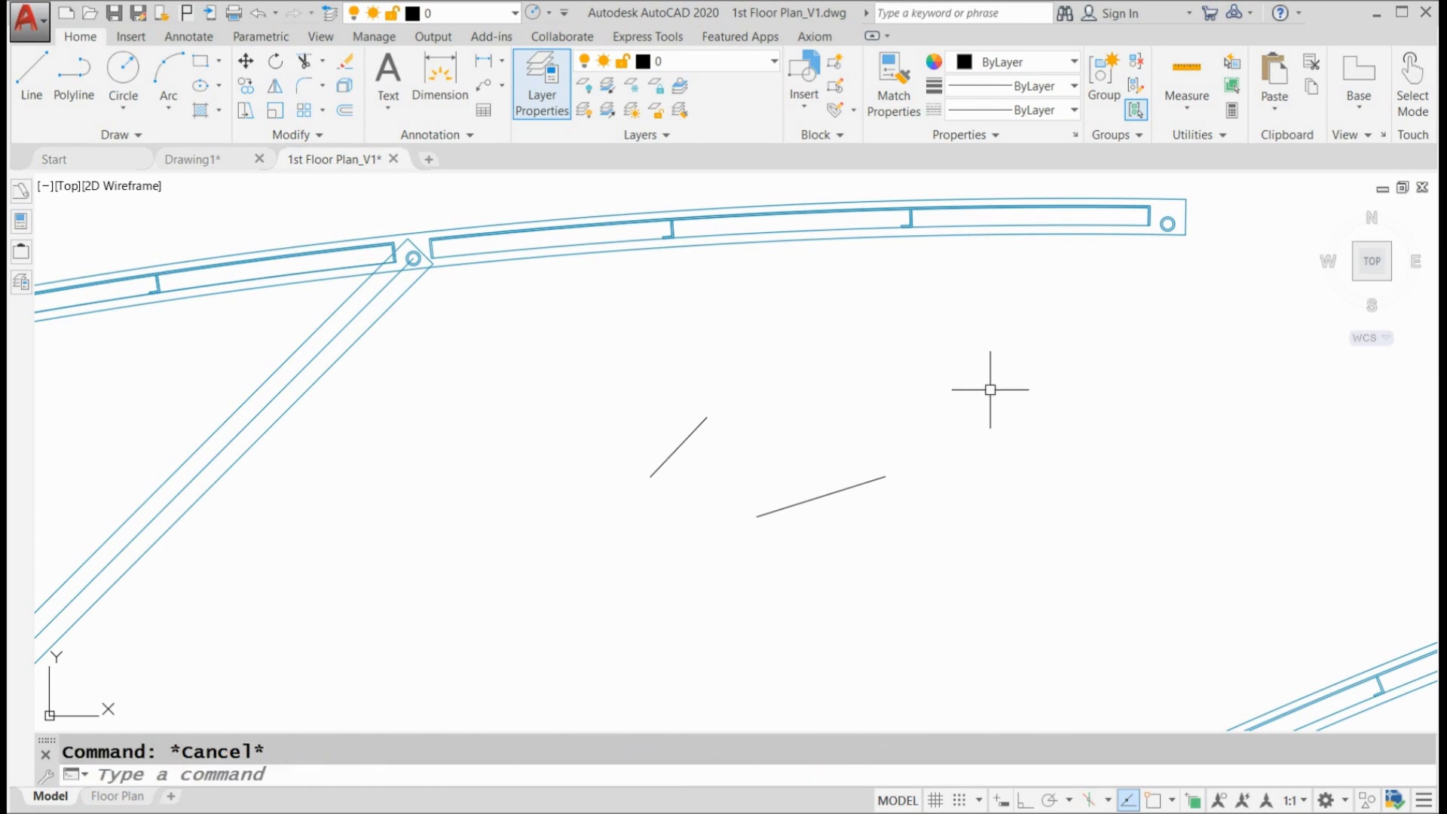